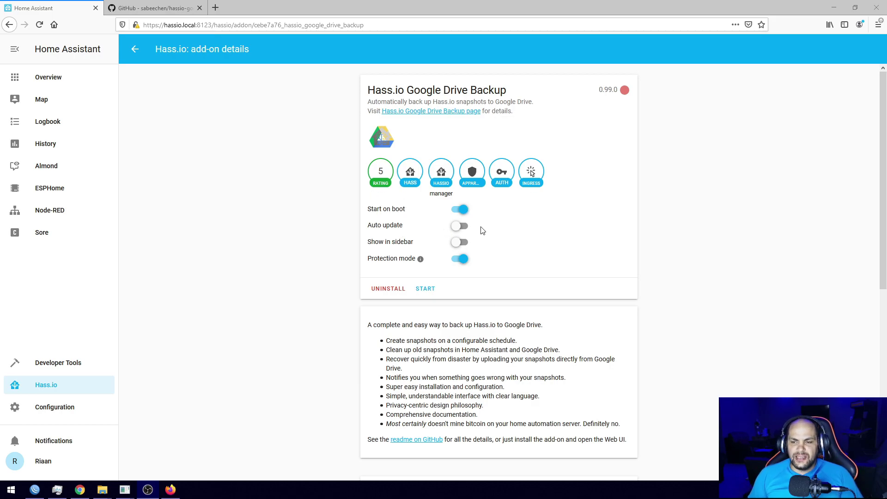
Start the Hass.io Google Drive Backup add-on and open its web UI
scroll(474, 212, "down", 6)
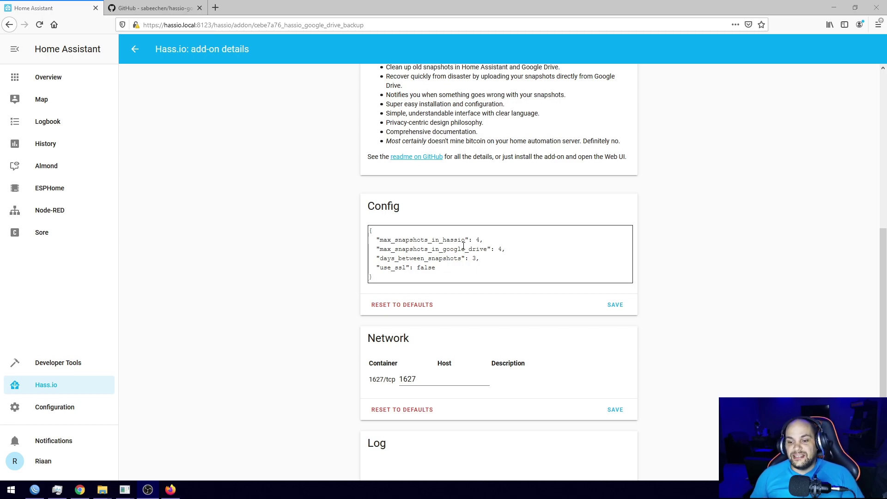
scroll(463, 245, "up", 6)
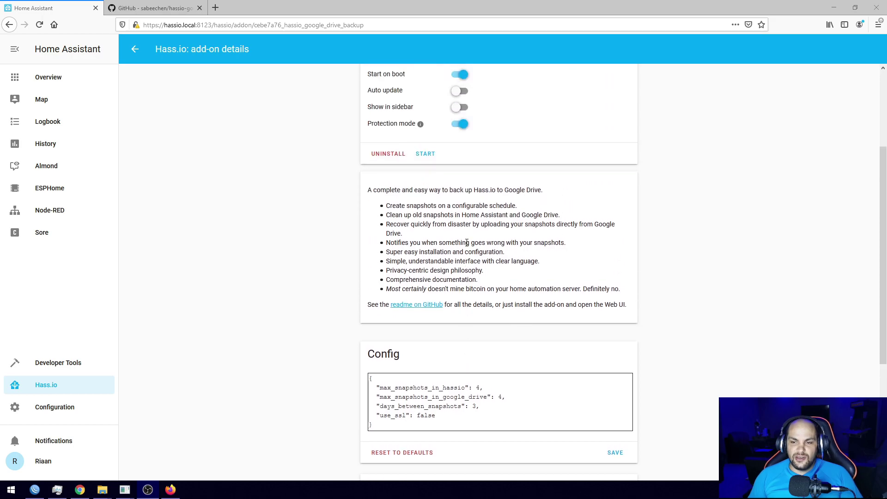
left_click(425, 288)
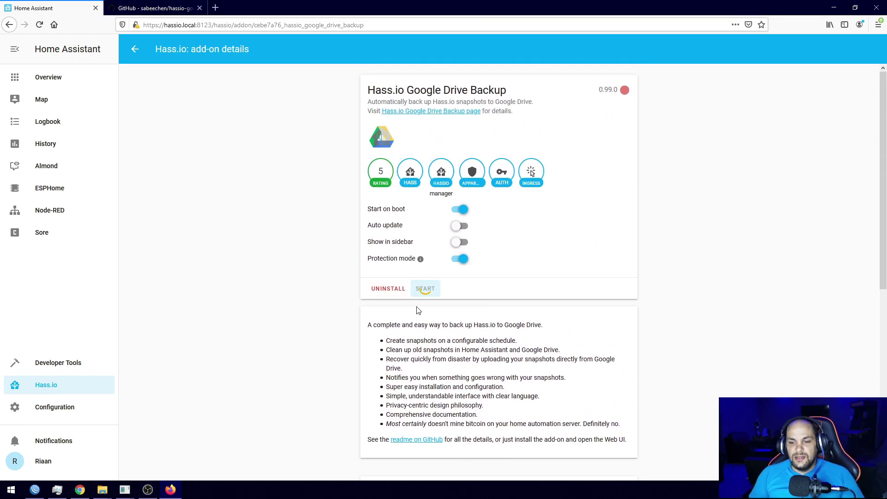
scroll(465, 321, "down", 5)
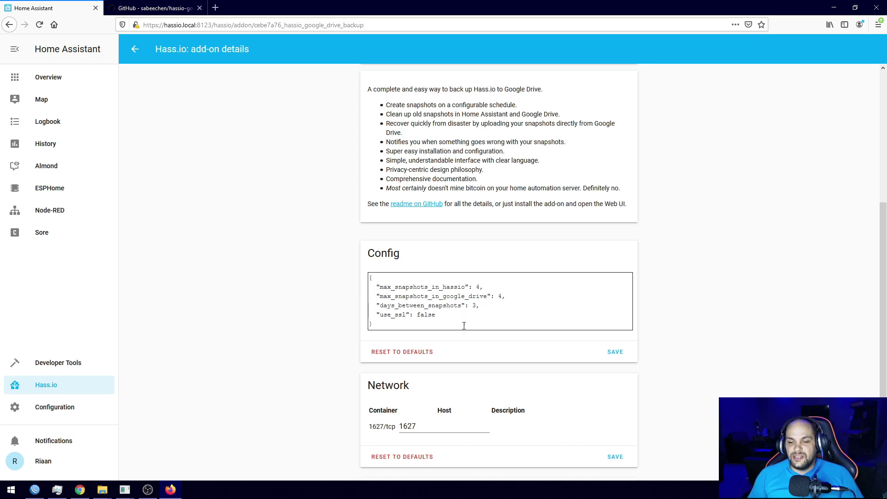
scroll(467, 325, "up", 3)
scroll(456, 327, "up", 2)
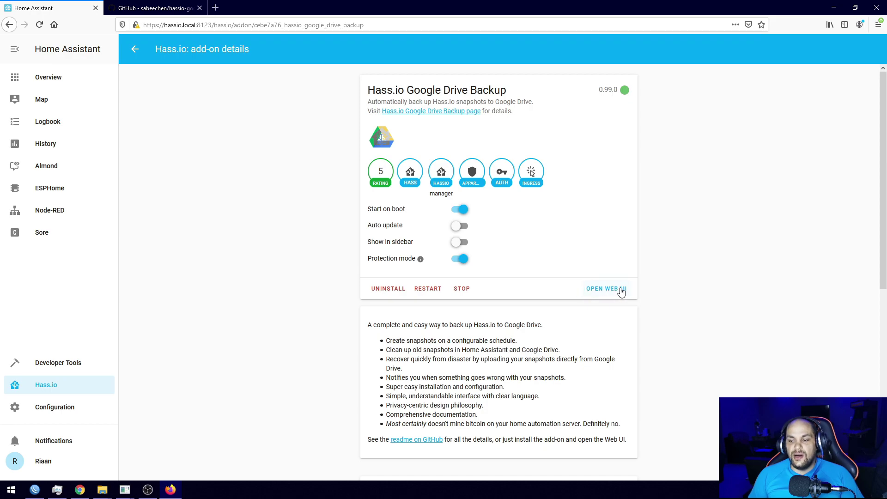
left_click(597, 293)
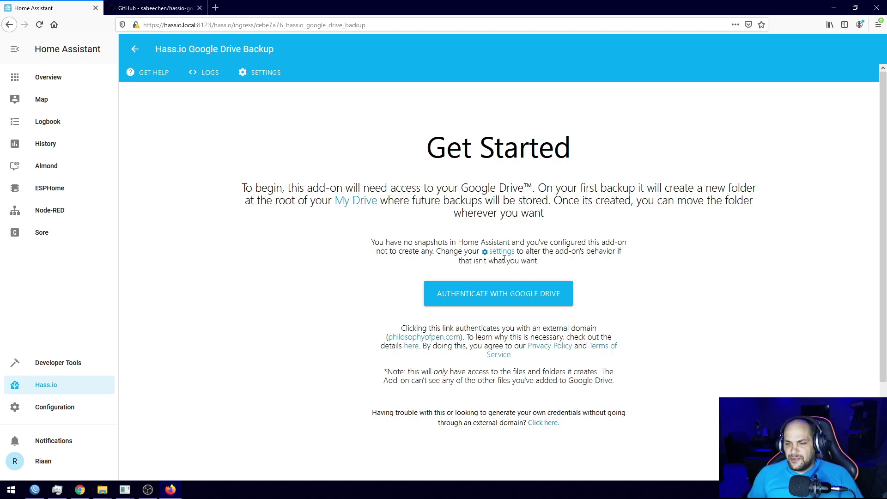
Authenticate the add-on with Google Drive, allowing philosophyofpen.com access to the account, and agree to share error reports
left_click(476, 297)
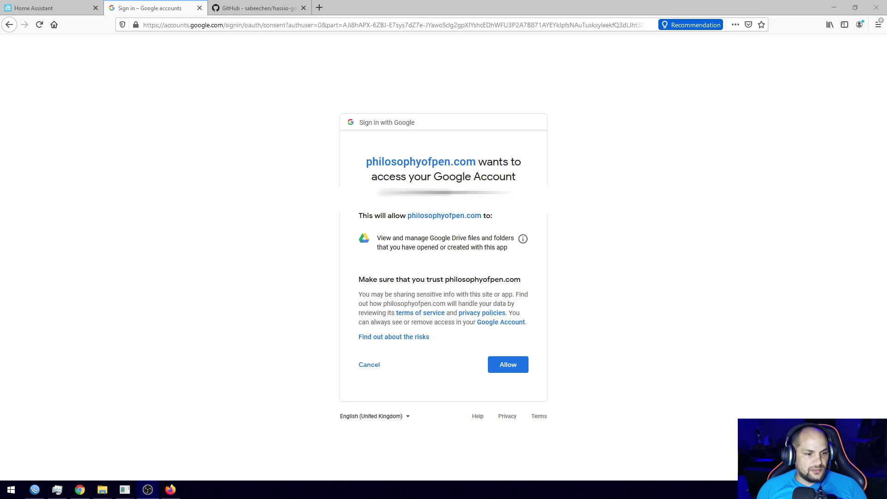
left_click(229, 254)
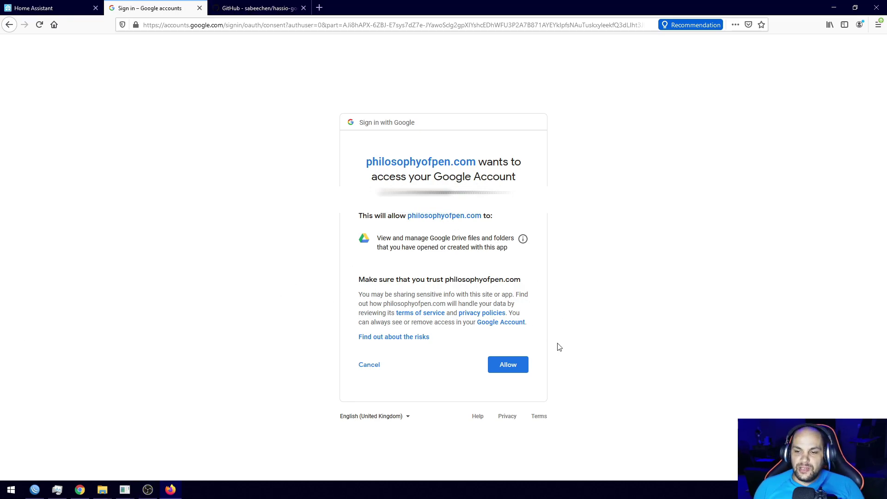
left_click(514, 365)
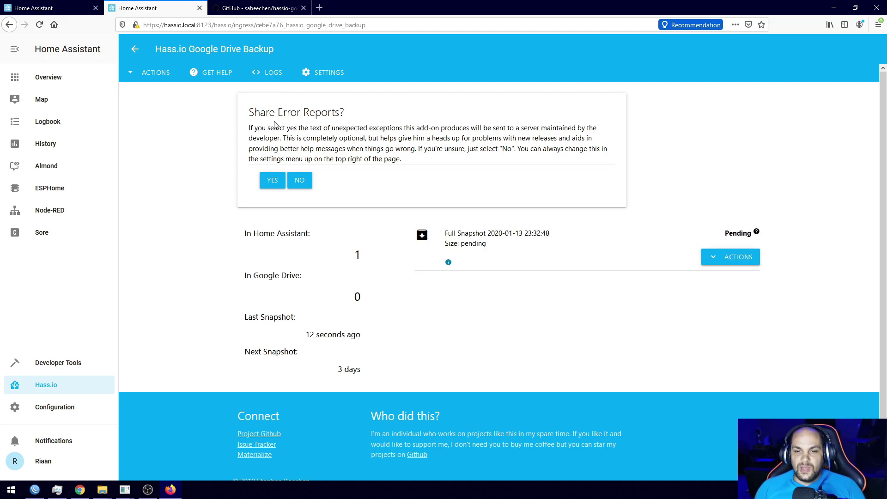
left_click(274, 182)
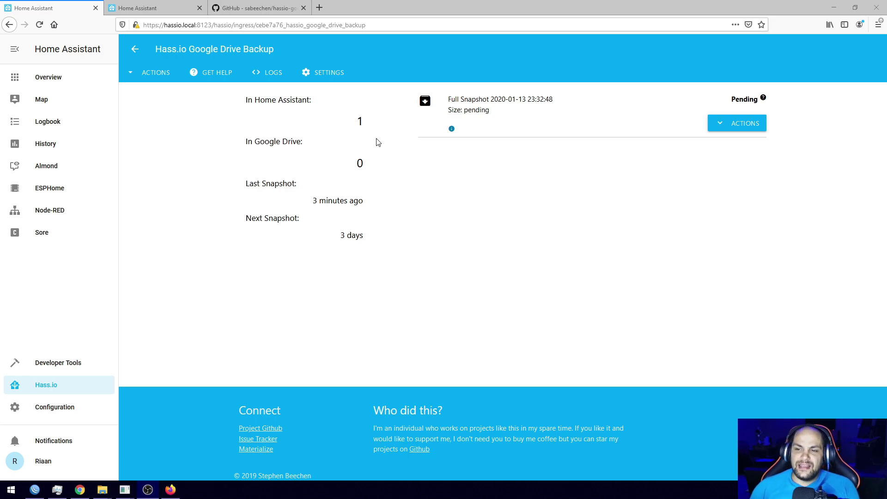
Examine the snapshot overview: status, counts in Home Assistant and Google Drive, and the last and next snapshot times
mouse_move(762, 99)
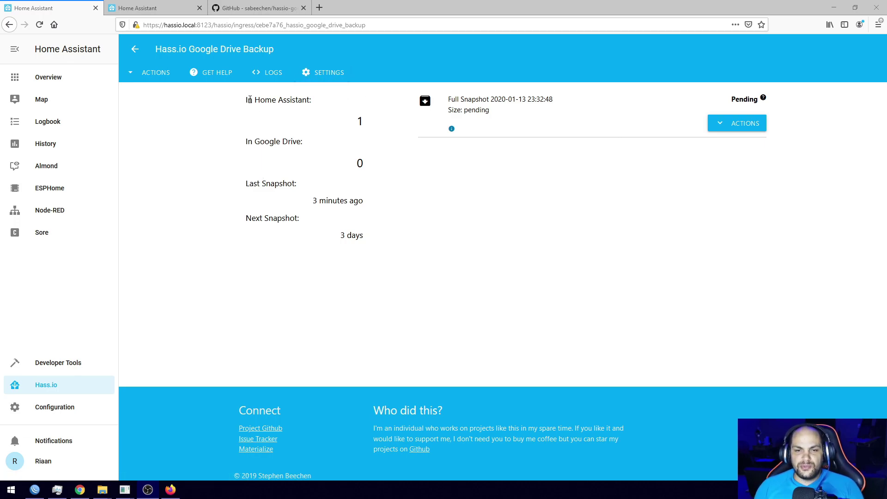
left_click_drag(243, 101, 310, 102)
left_click(335, 107)
left_click_drag(245, 101, 311, 106)
left_click_drag(245, 99, 325, 147)
left_click(319, 159)
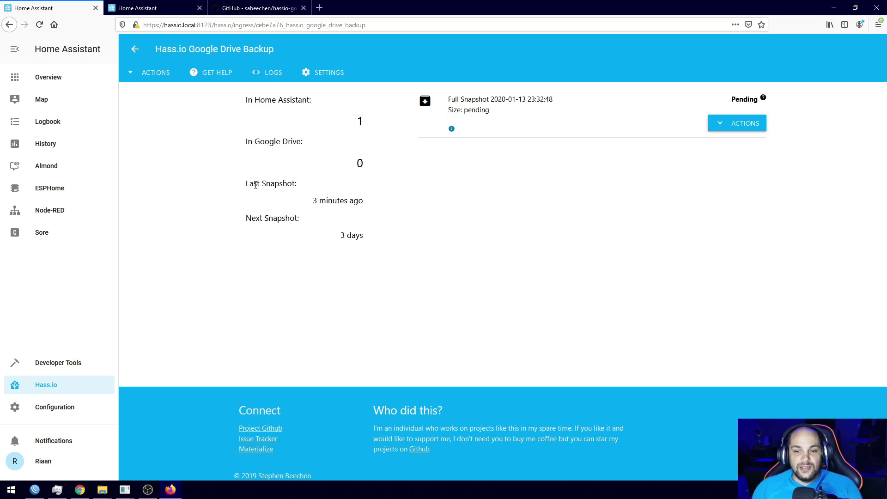
left_click_drag(244, 185, 311, 184)
left_click(319, 202)
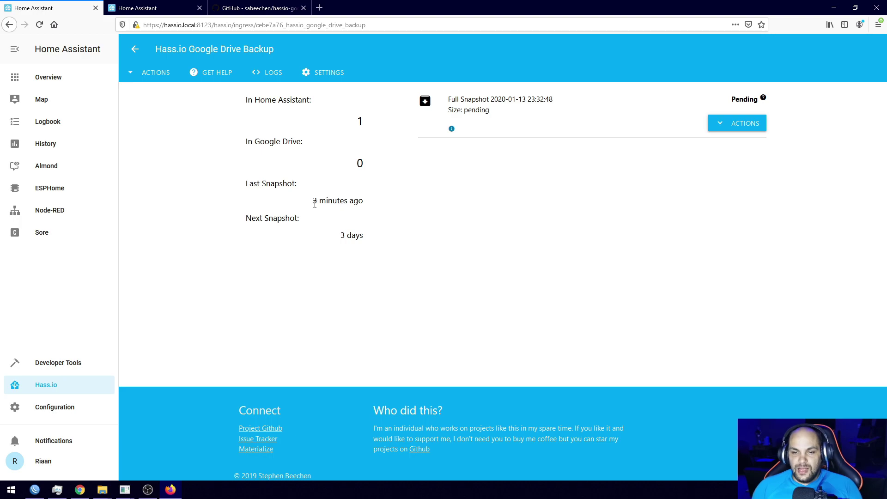
left_click_drag(245, 223, 301, 217)
left_click(321, 224)
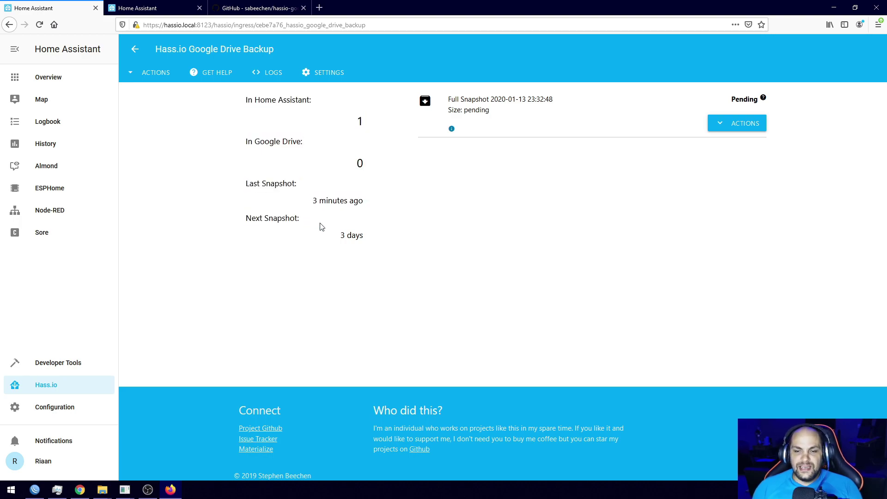
left_click_drag(341, 238, 368, 237)
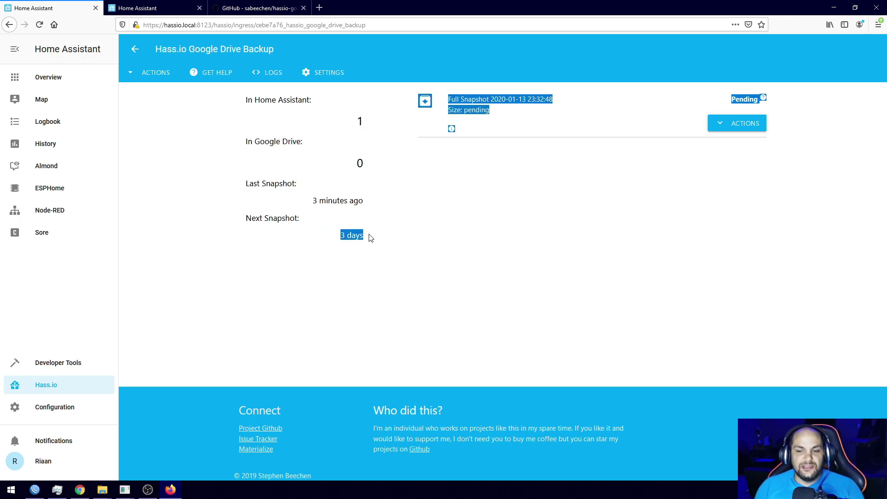
left_click(402, 241)
Check which general backup actions are offered and read the size of the full snapshot
left_click(140, 73)
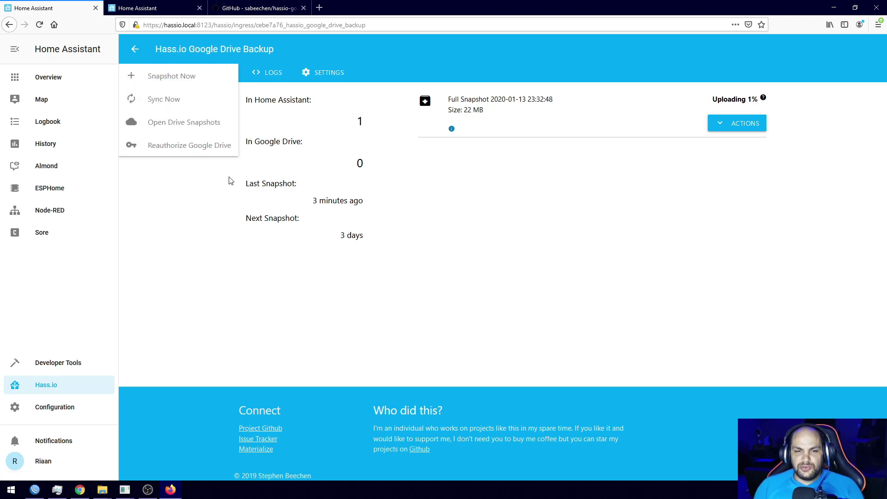
left_click(539, 199)
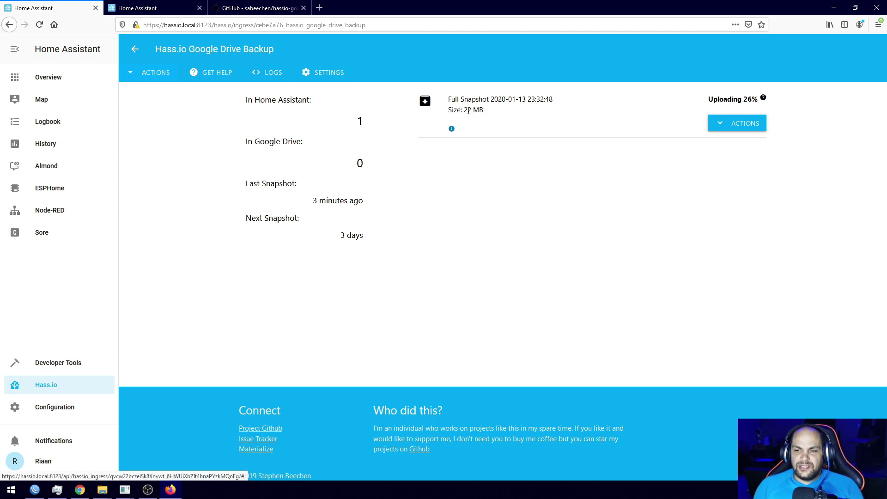
left_click_drag(465, 111, 485, 112)
left_click(506, 186)
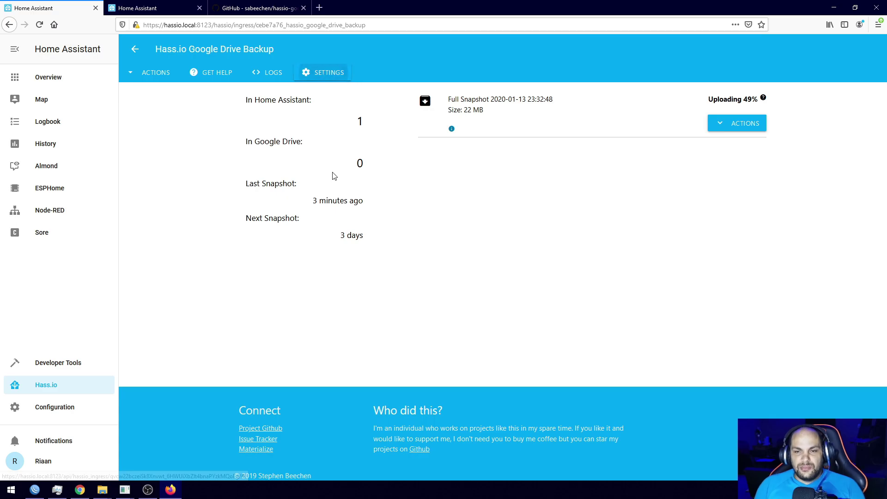
In the add-on settings, set the days between snapshots to 7
left_click(329, 76)
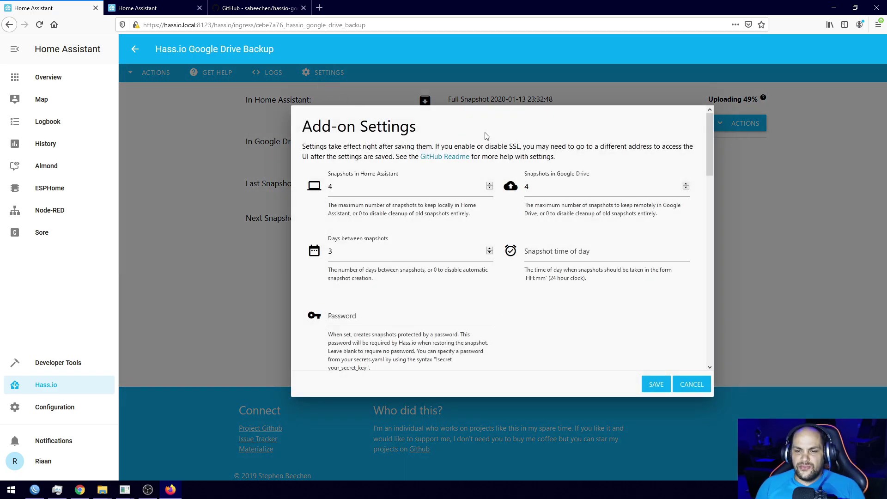
left_click_drag(328, 174, 387, 180)
left_click(365, 188)
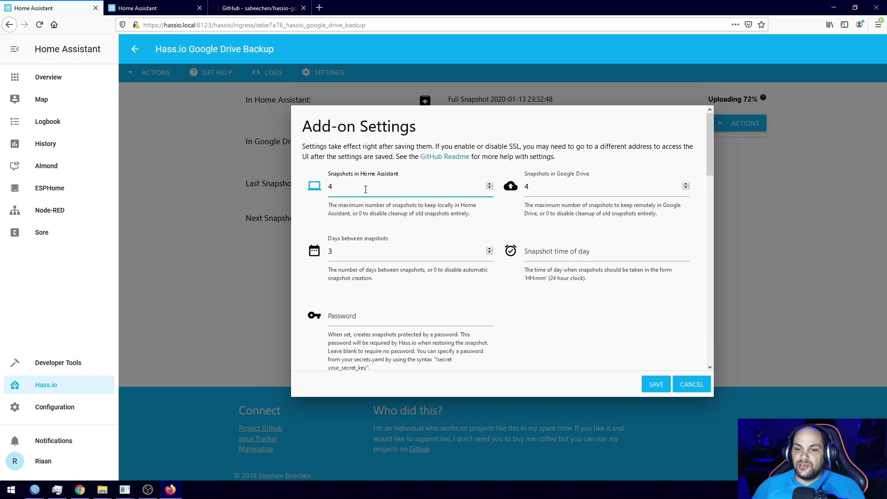
double_click(341, 187)
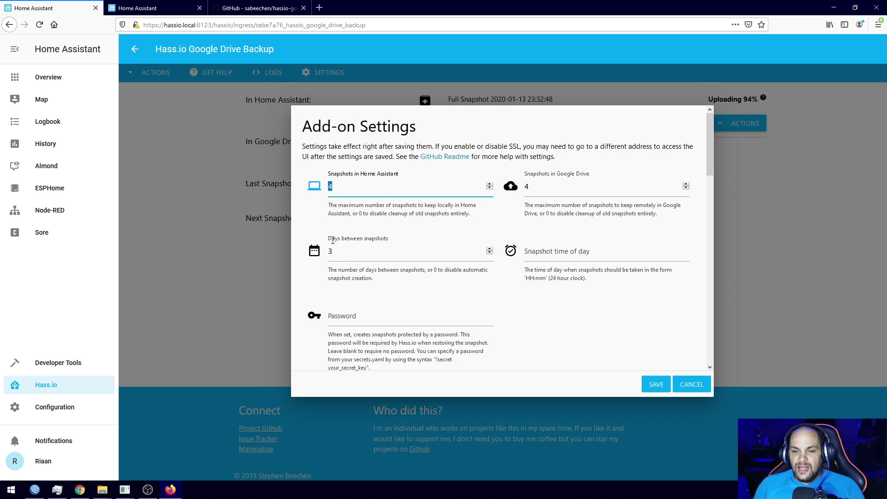
double_click(359, 258)
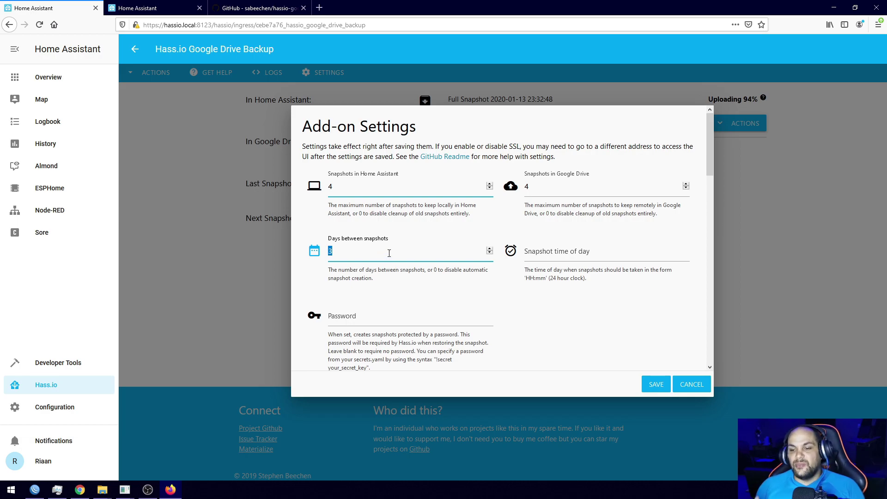
double_click(336, 254)
type("7")
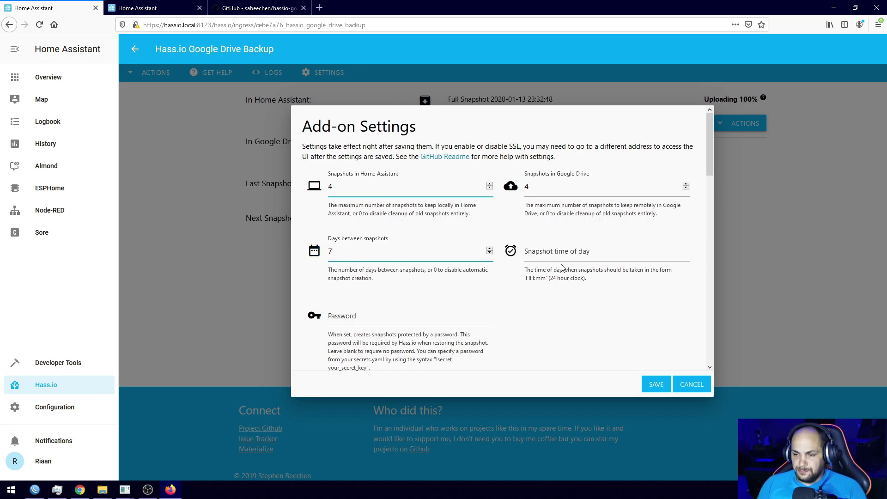
Review the settings for snapshots in Google Drive, snapshot time of day and the snapshot password
left_click(563, 173)
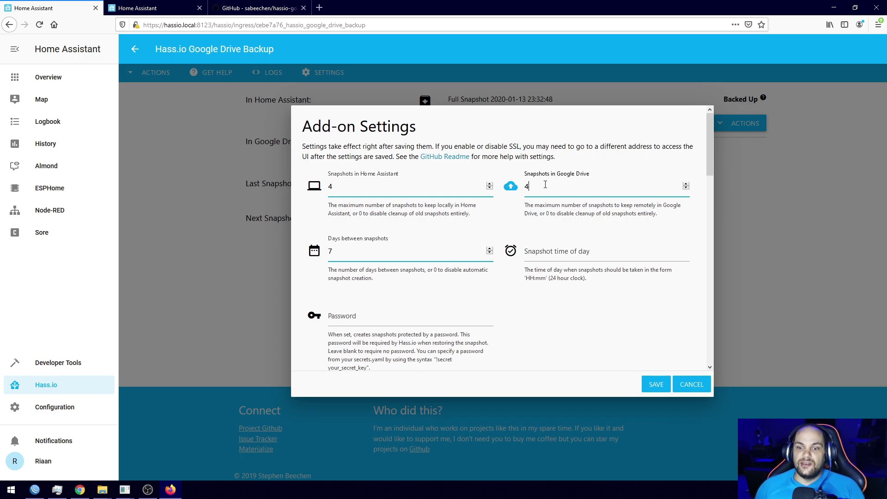
left_click(552, 248)
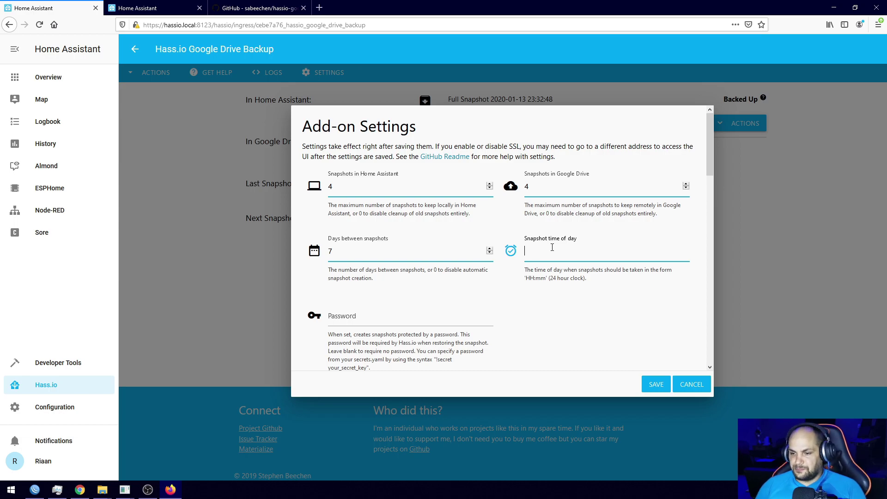
left_click(533, 329)
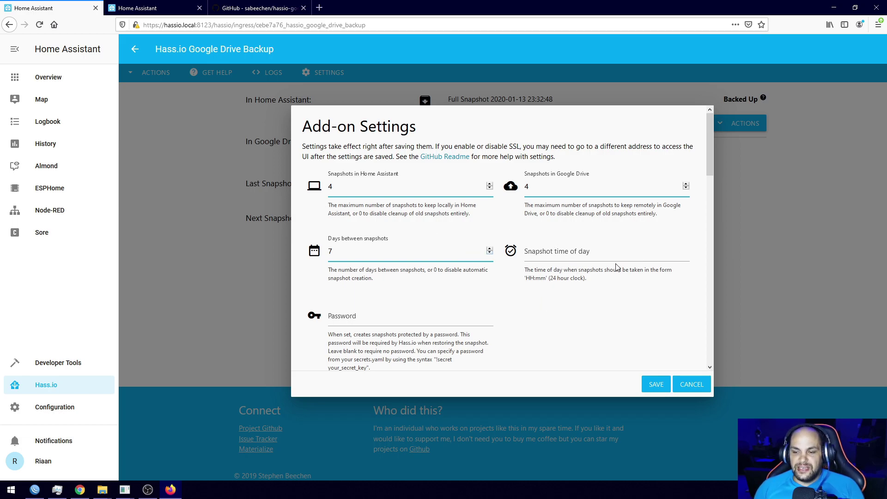
scroll(478, 325, "down", 6)
scroll(531, 306, "up", 5)
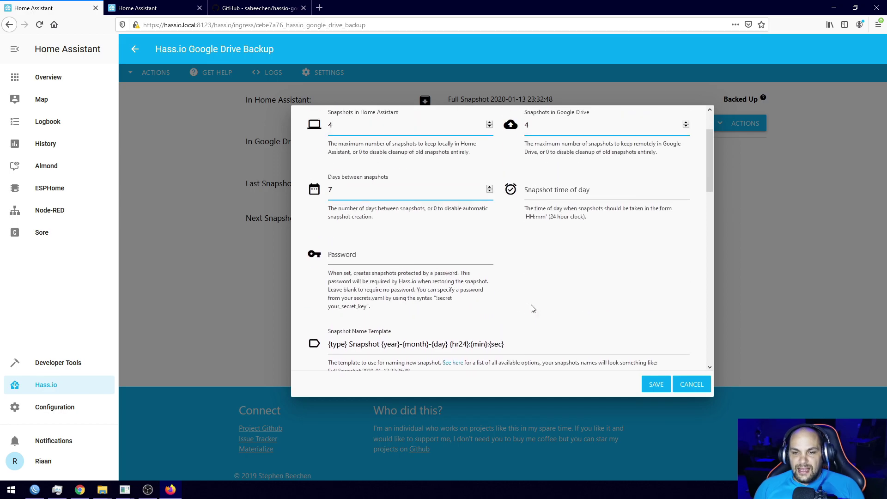
left_click(383, 266)
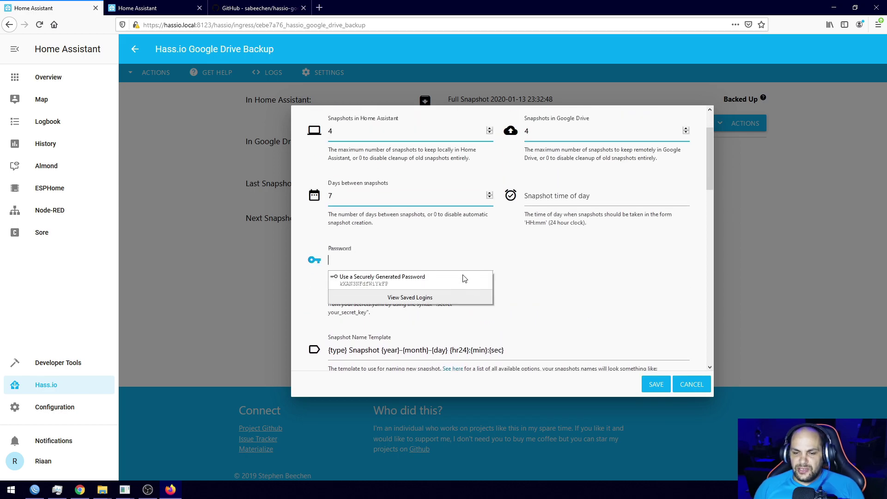
left_click(592, 278)
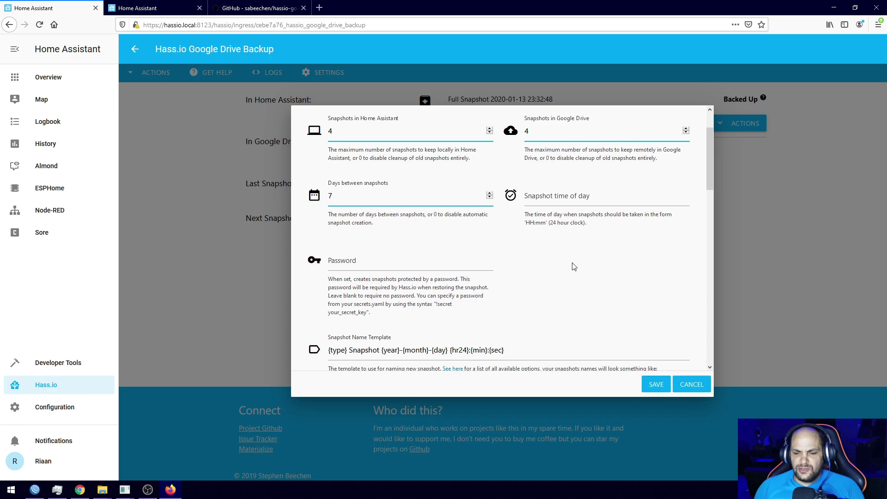
Examine the snapshot name template and the notification, sensor, upload, generational backup and partial snapshot options
scroll(625, 283, "down", 3)
scroll(626, 283, "down", 5)
scroll(626, 283, "up", 2)
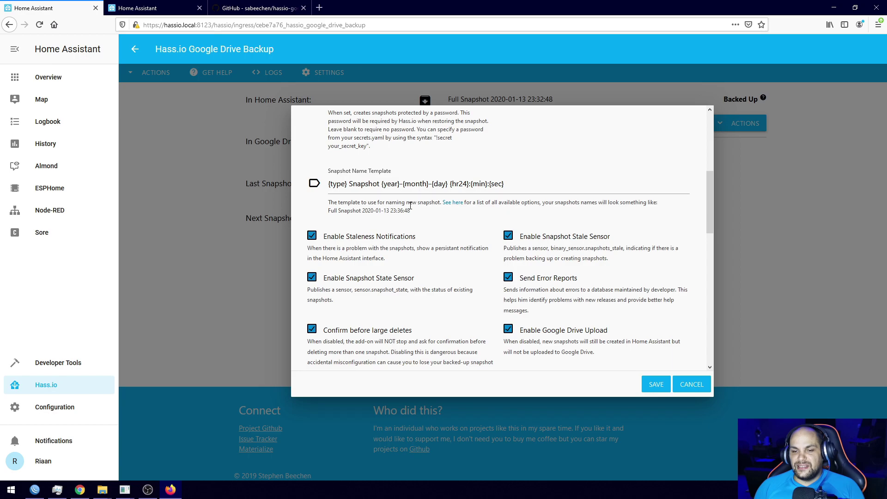
scroll(491, 241, "down", 2)
scroll(486, 241, "down", 2)
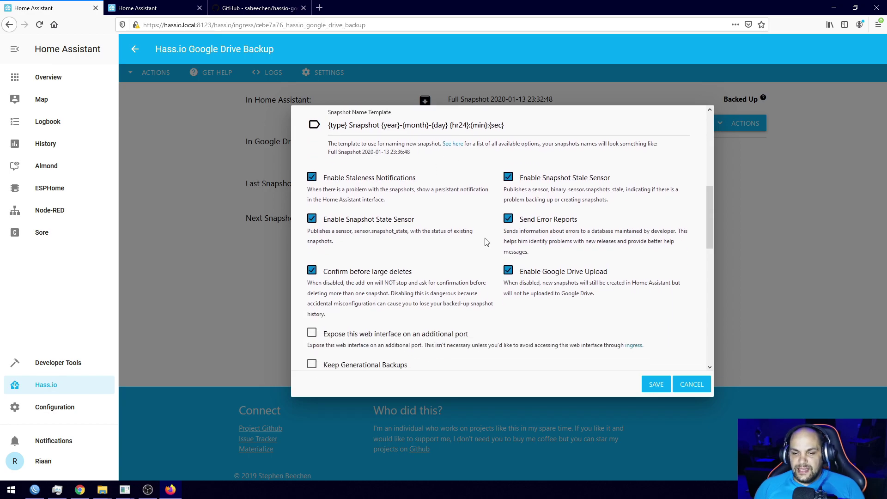
scroll(487, 241, "up", 2)
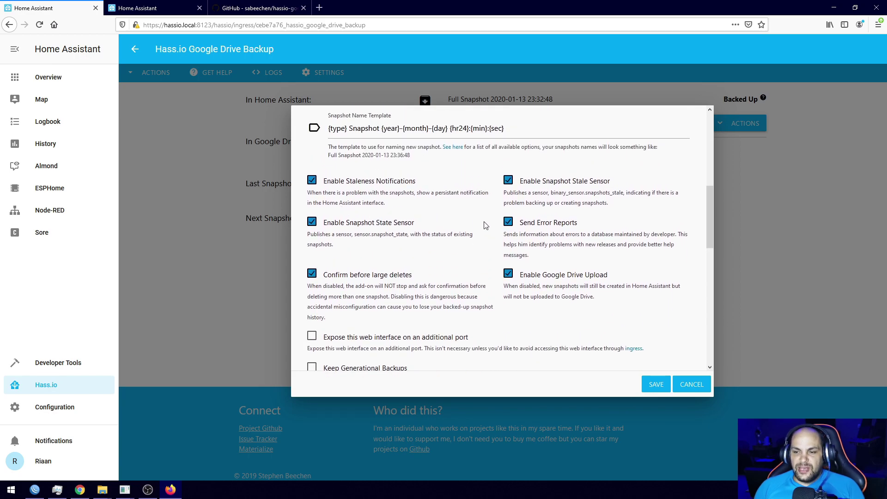
scroll(450, 223, "down", 1)
scroll(450, 222, "down", 5)
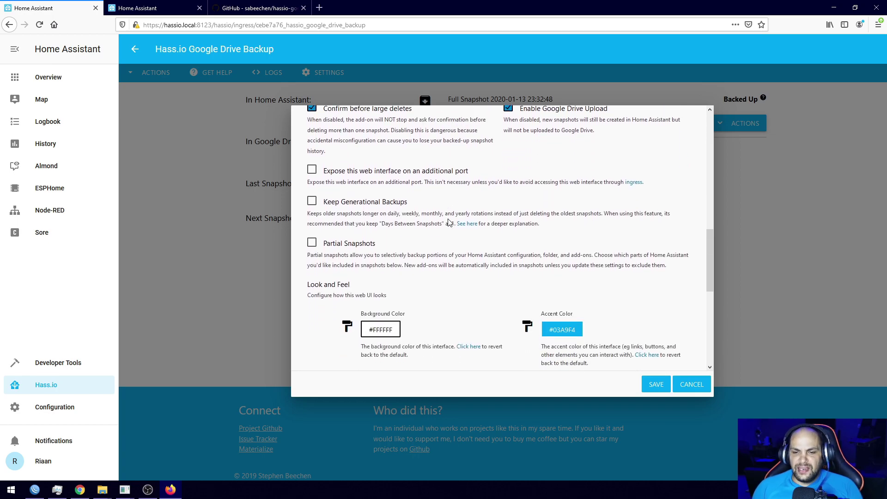
scroll(416, 222, "up", 2)
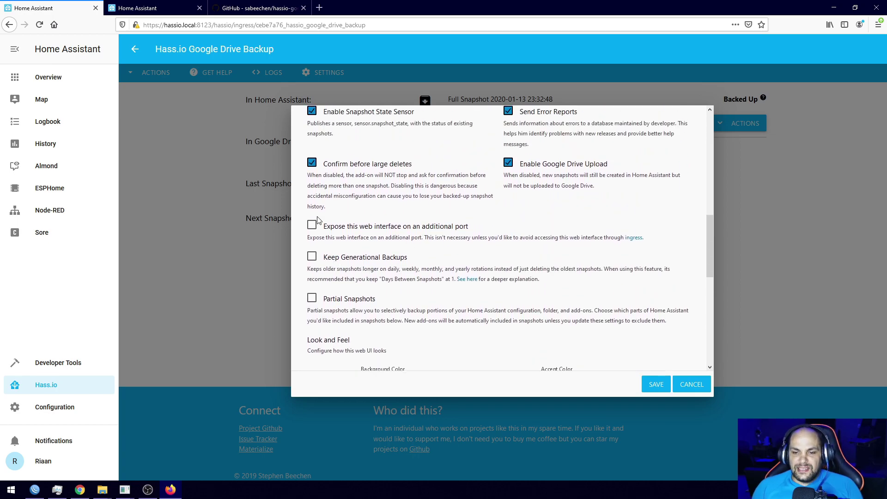
scroll(432, 228, "up", 2)
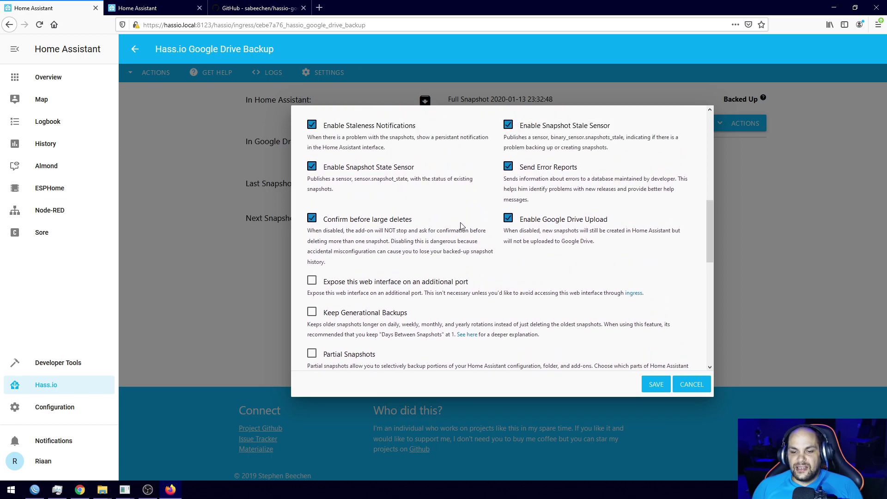
Enable Partial Snapshots to inspect its folder and add-on choices, and disable the option again
scroll(460, 226, "down", 2)
scroll(461, 227, "down", 2)
scroll(469, 228, "up", 2)
scroll(502, 201, "down", 2)
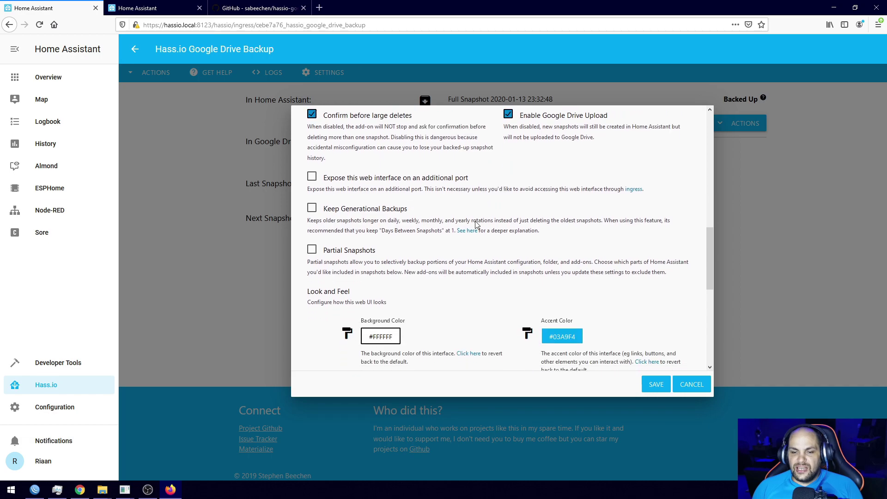
left_click(312, 243)
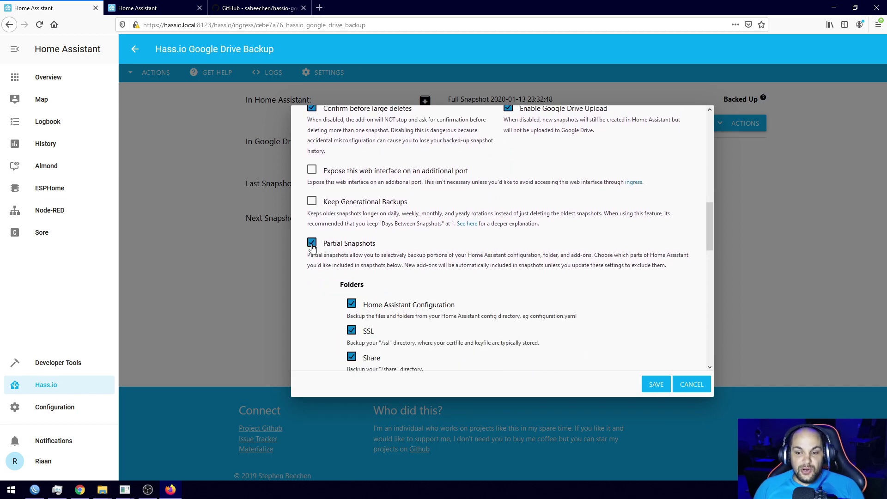
left_click(312, 244)
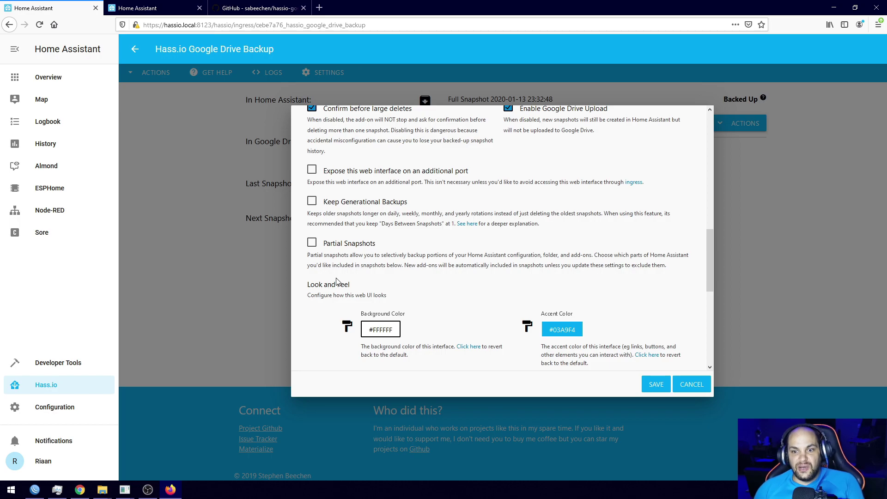
left_click(311, 243)
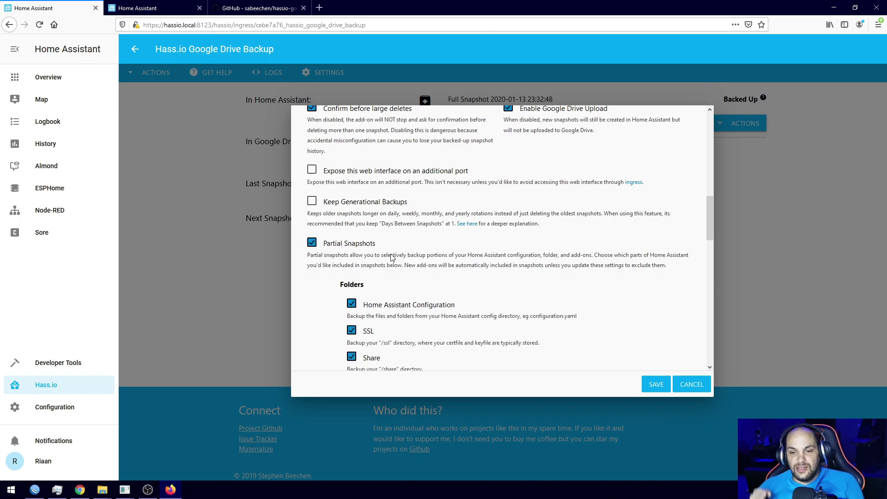
scroll(391, 257, "down", 5)
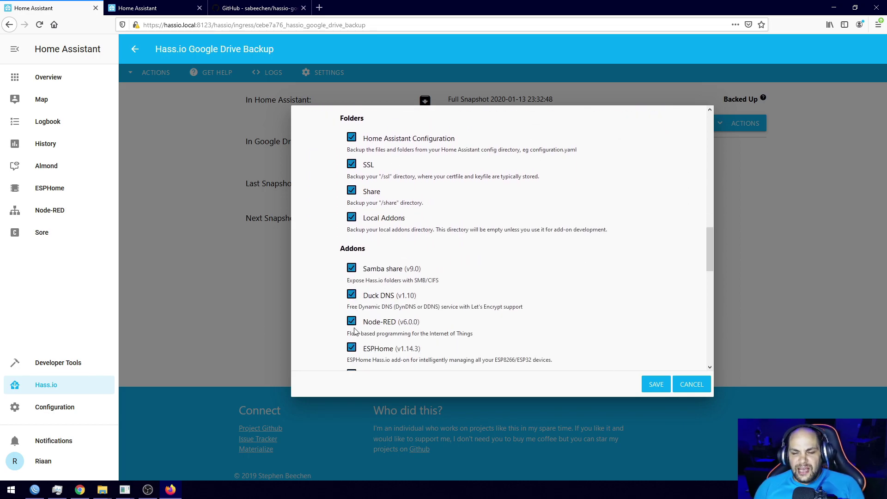
scroll(349, 335, "down", 2)
scroll(349, 305, "up", 5)
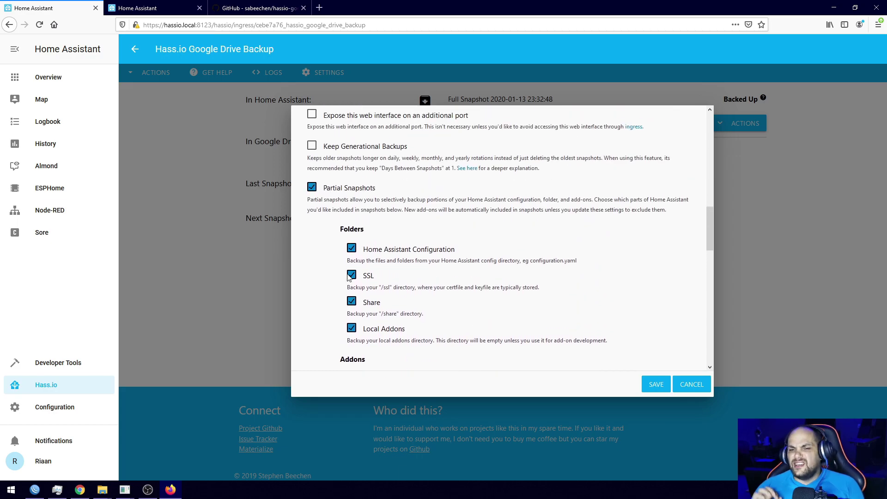
left_click(314, 187)
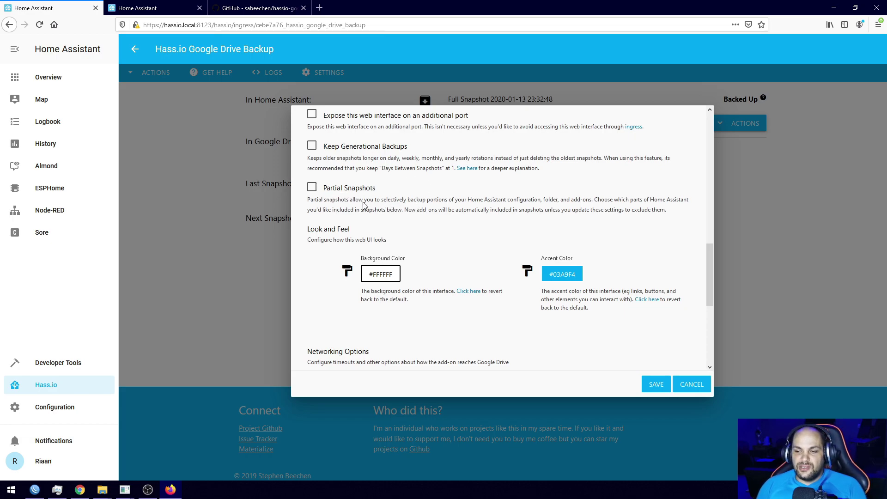
Review the Look and Feel colour settings and the Networking Options for reaching Google Drive
scroll(408, 229, "down", 4)
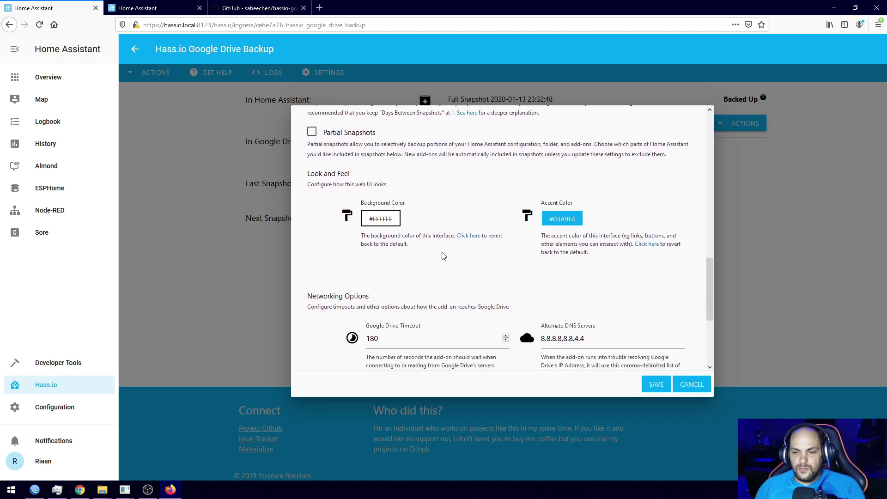
scroll(402, 281, "down", 2)
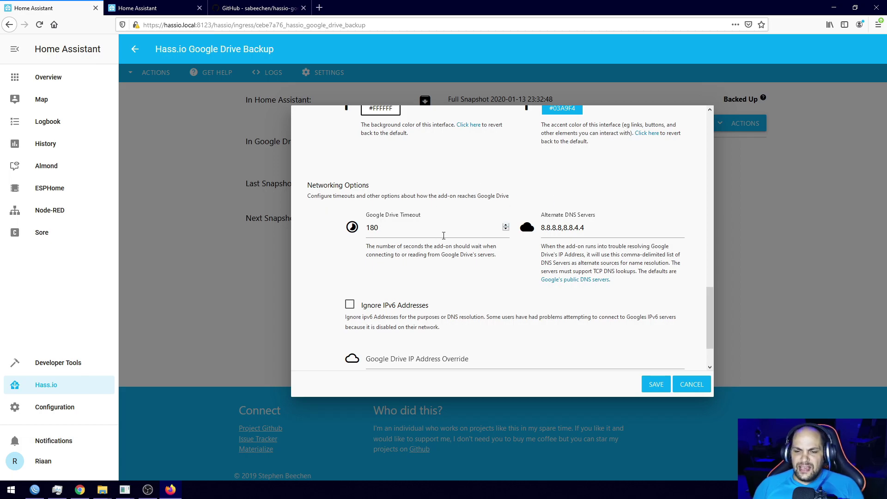
scroll(444, 235, "down", 2)
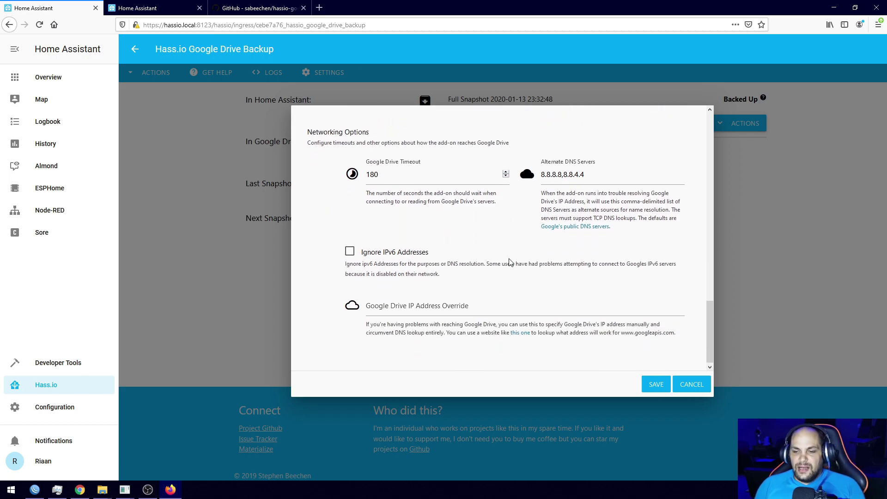
Save the add-on settings and check when the next snapshot is due
scroll(509, 262, "up", 6)
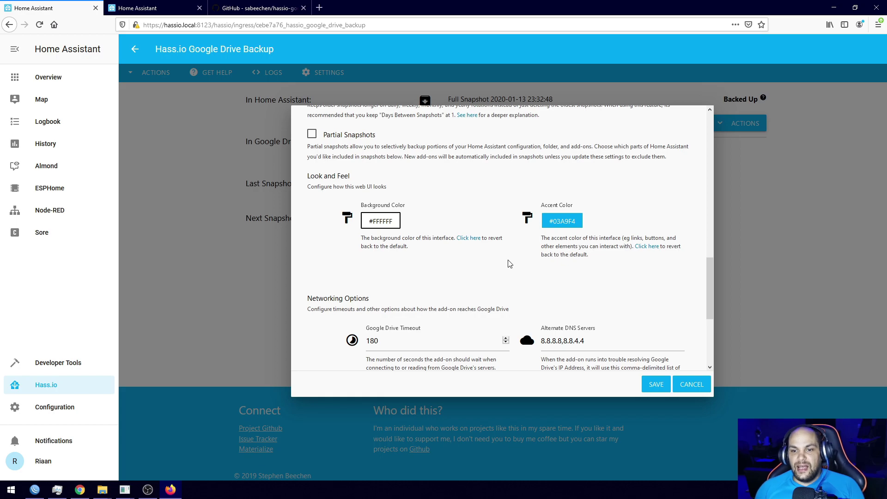
scroll(481, 294, "up", 6)
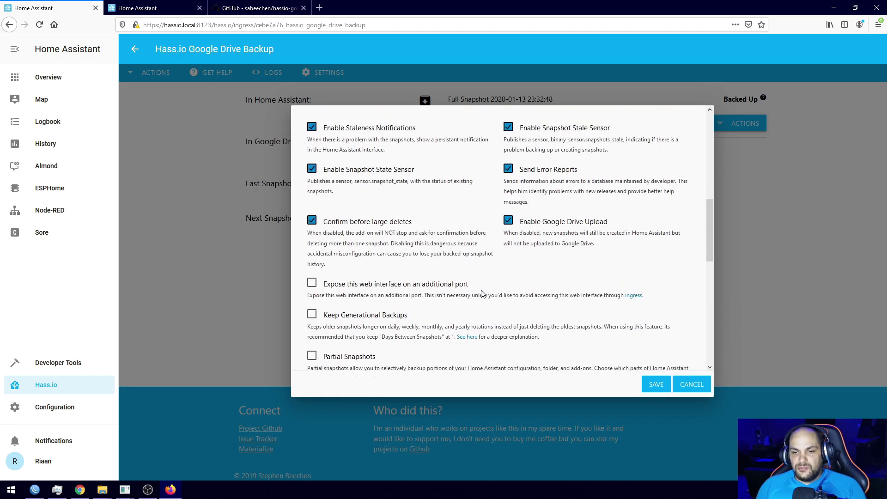
scroll(482, 294, "up", 6)
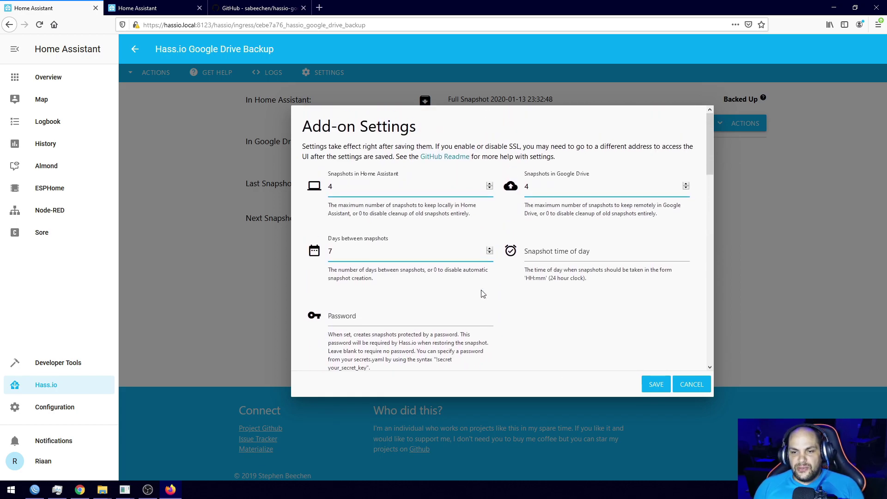
left_click(656, 384)
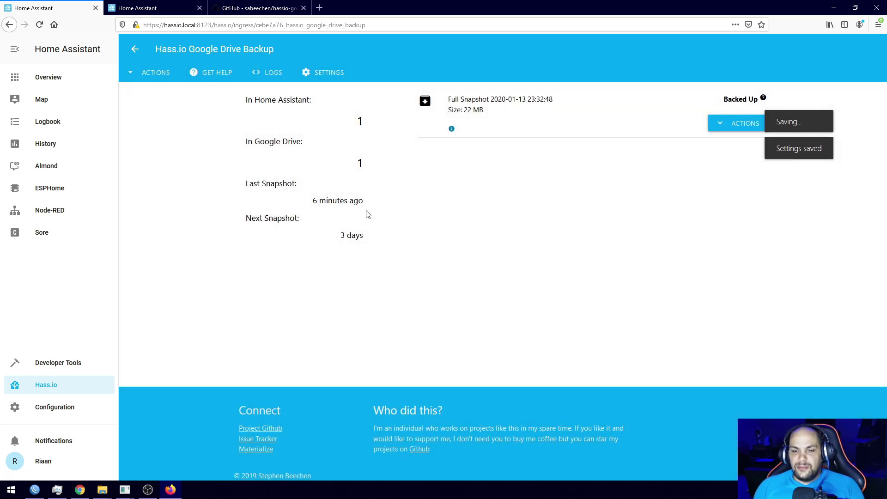
left_click_drag(336, 233, 368, 234)
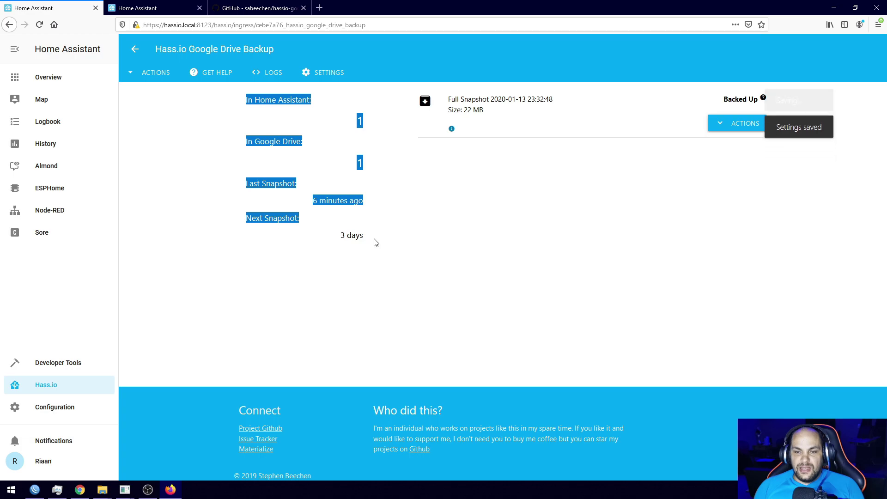
left_click(375, 231)
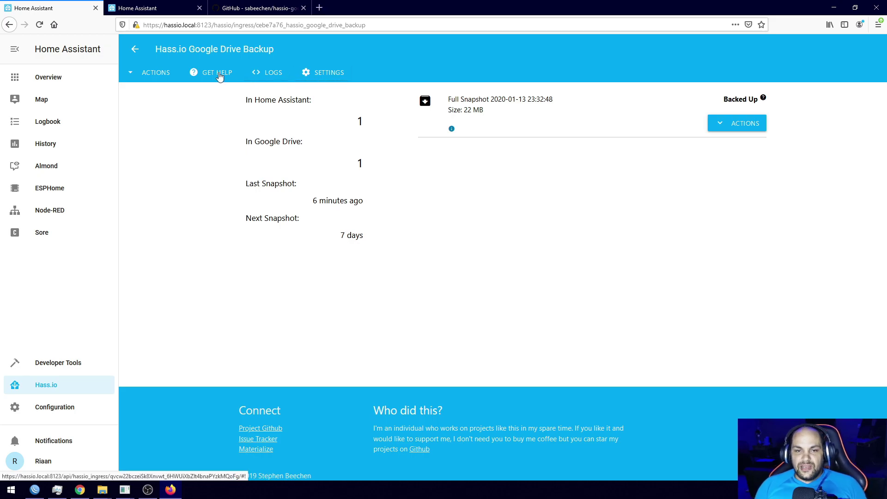
Open Google Drive in a new browser tab and look inside the Hass.io Snapshots folder for the uploaded backup
left_click(319, 8)
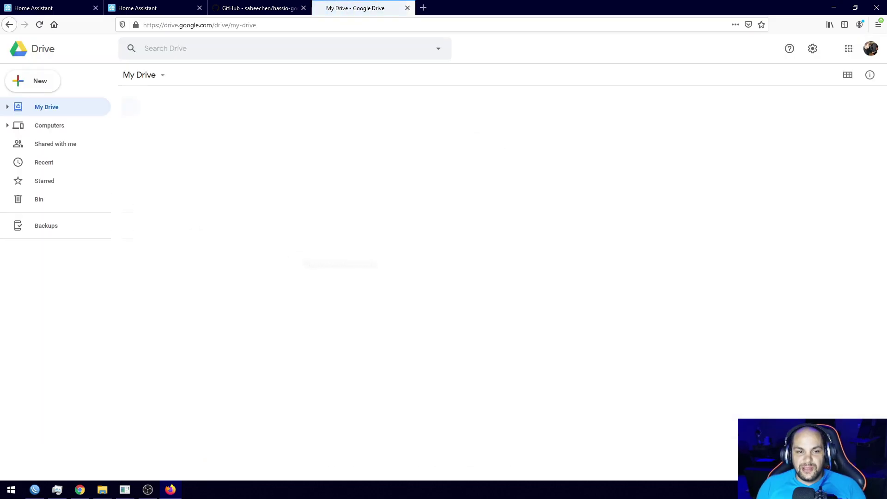
scroll(131, 384, "down", 2)
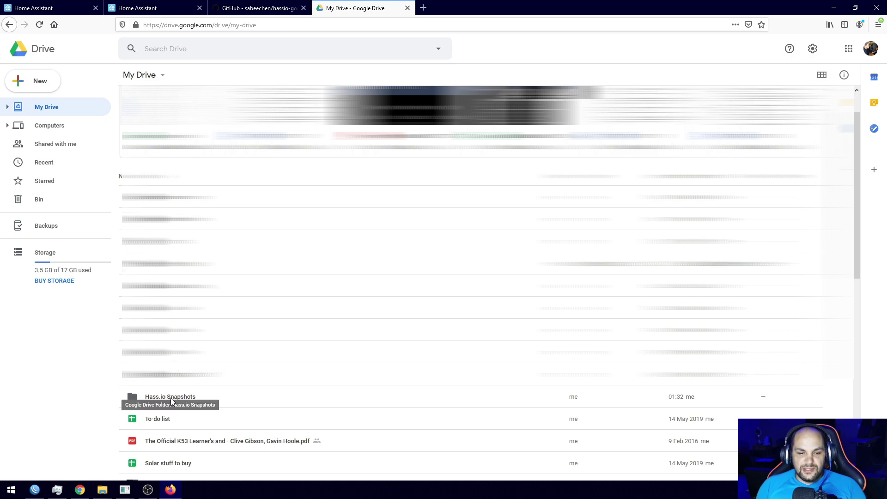
left_click(172, 400)
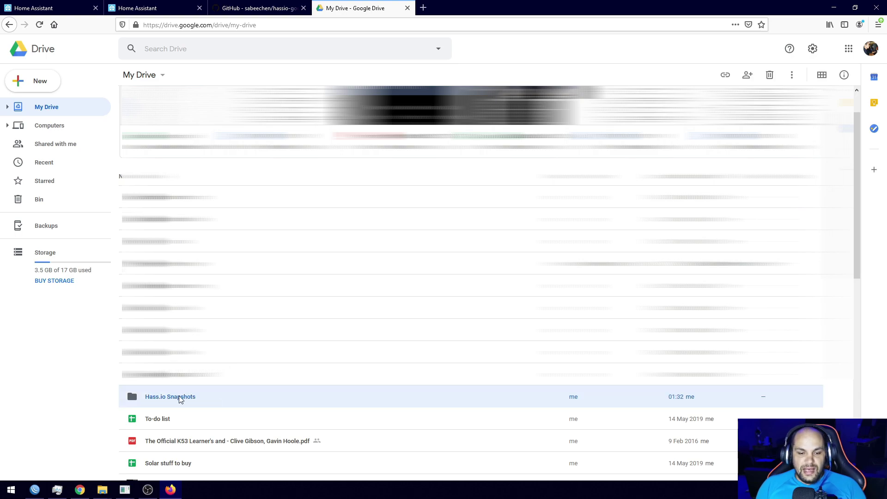
double_click(180, 399)
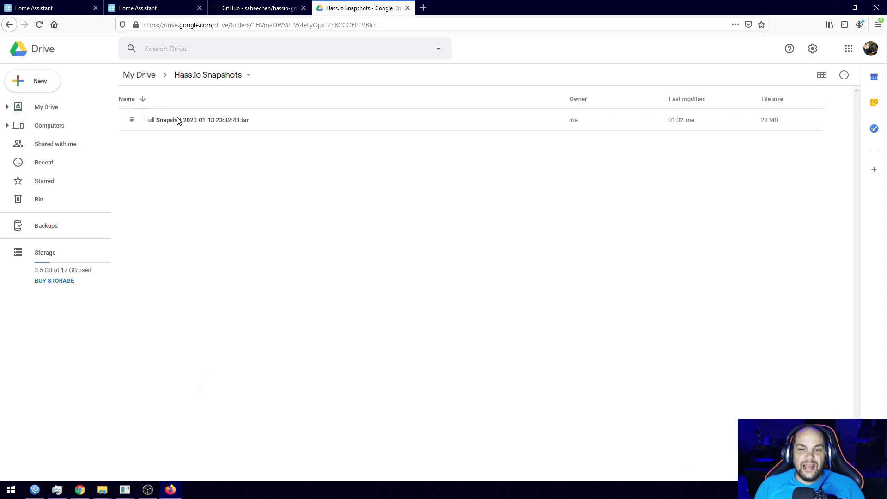